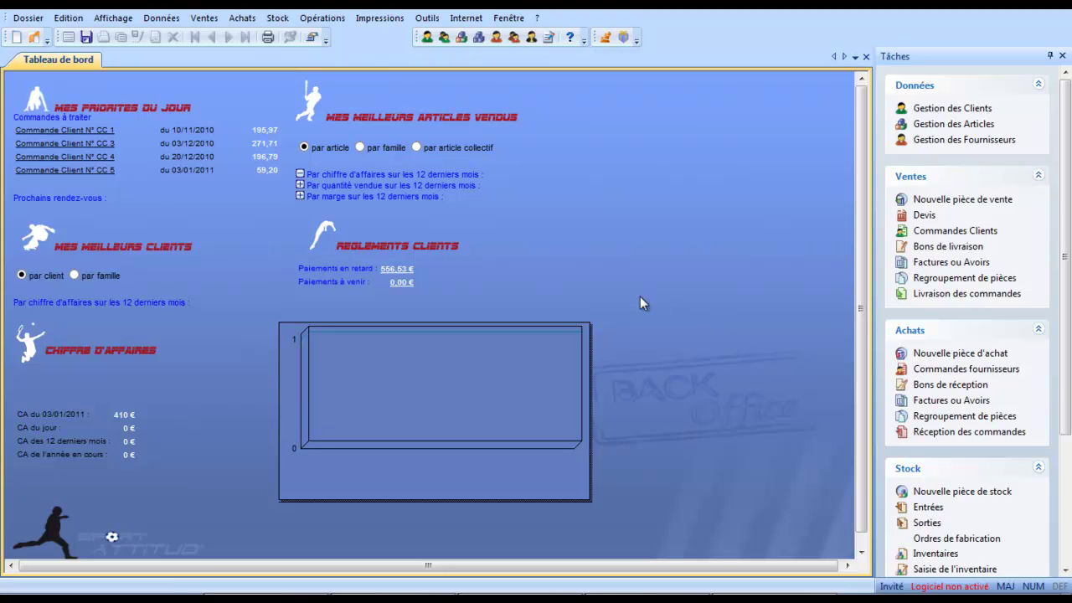
- Open the record of the salesperson with code CE from the Commerciaux/Vendeurs list
click(169, 23)
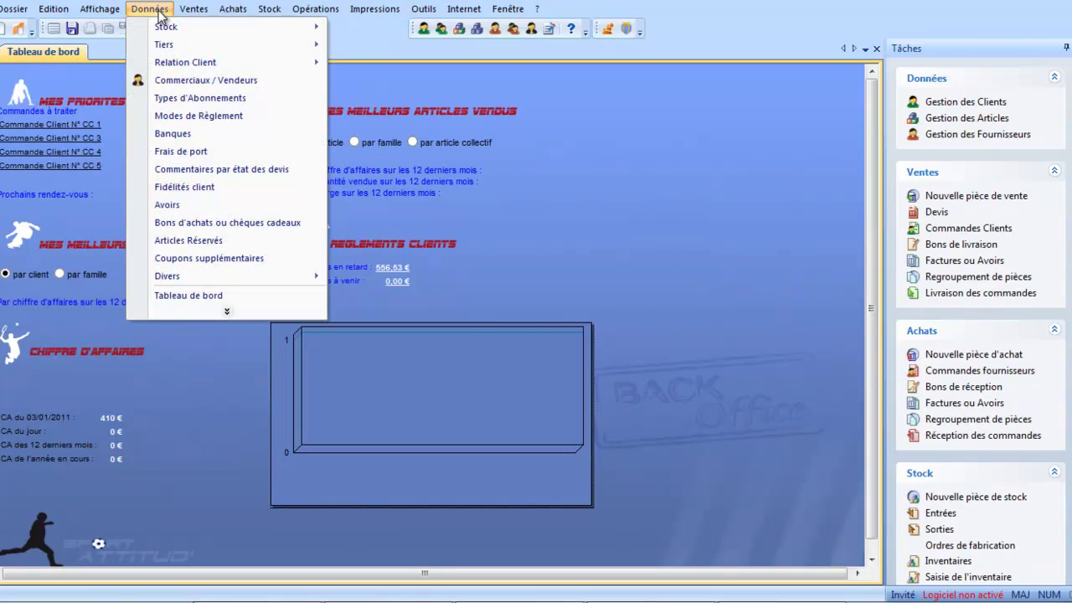
click(162, 81)
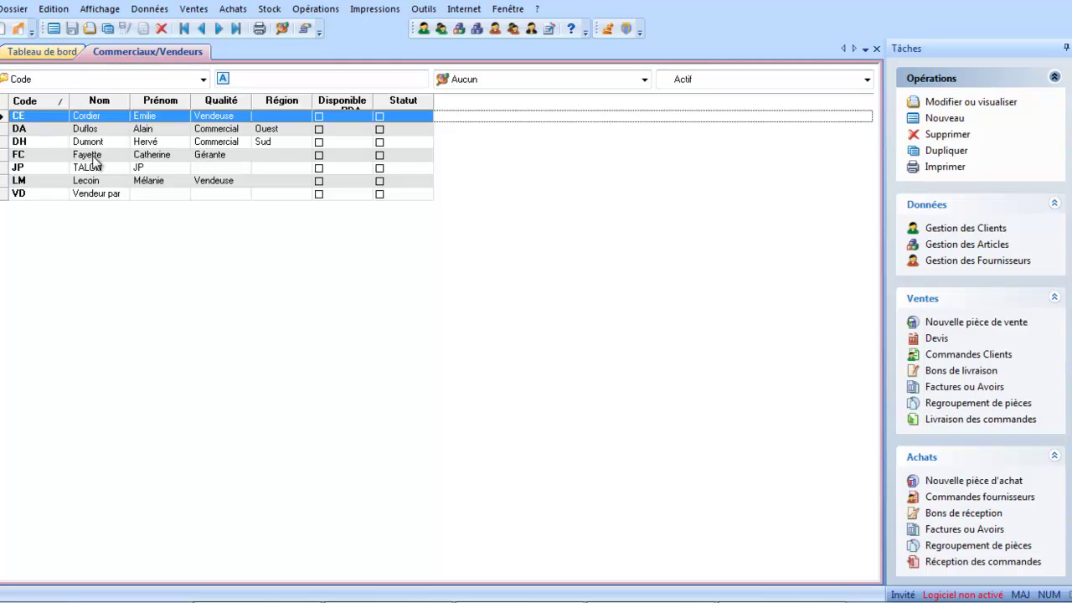
double_click(84, 119)
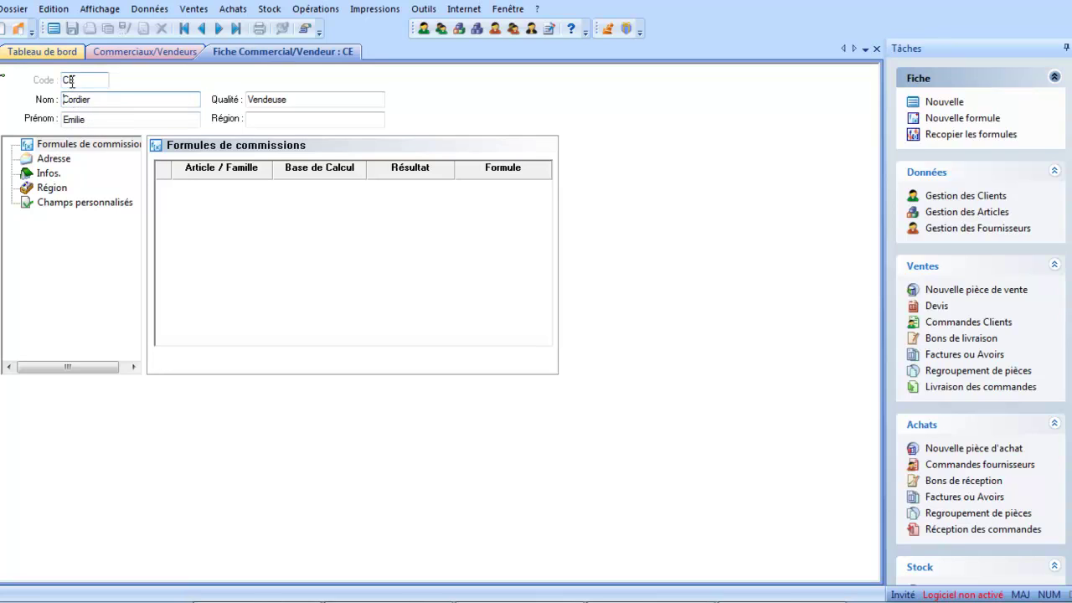
click(259, 119)
- Start a new commission formula for this salesperson that applies to all articles (Tous les articles)
click(943, 122)
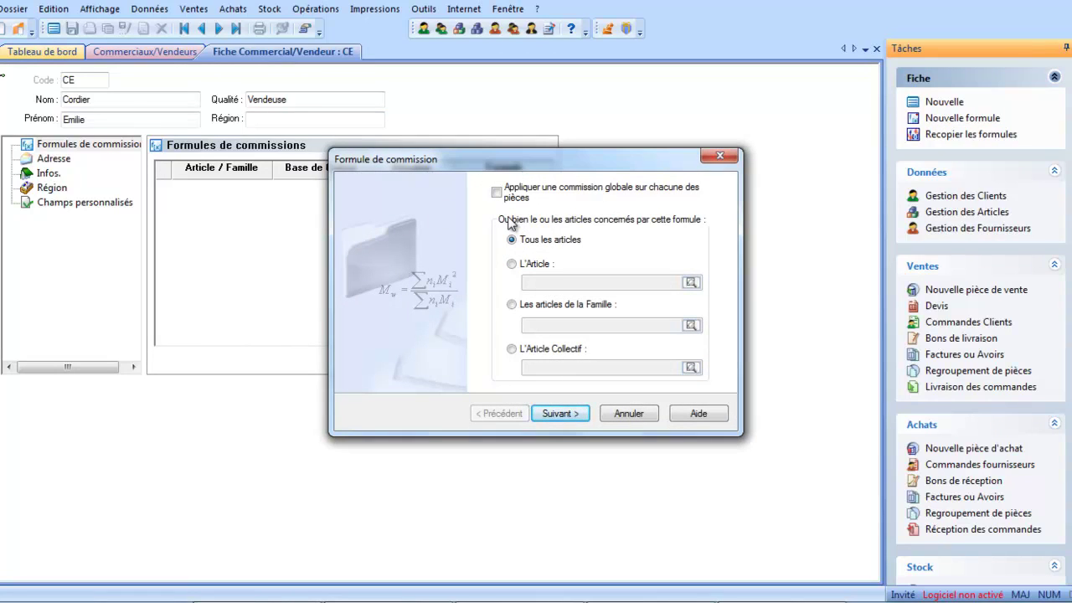
click(512, 306)
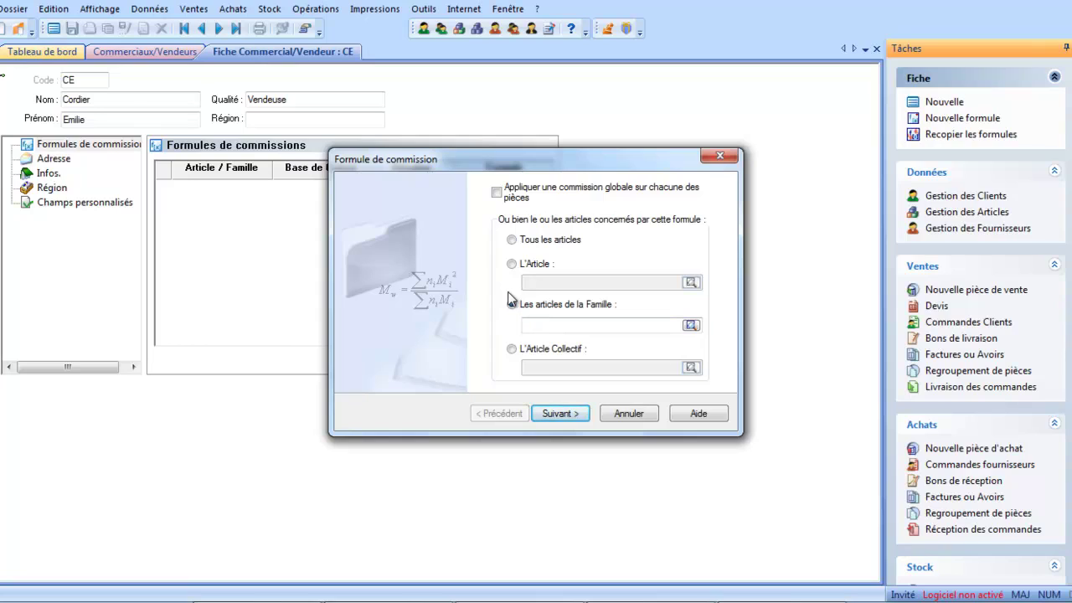
click(512, 240)
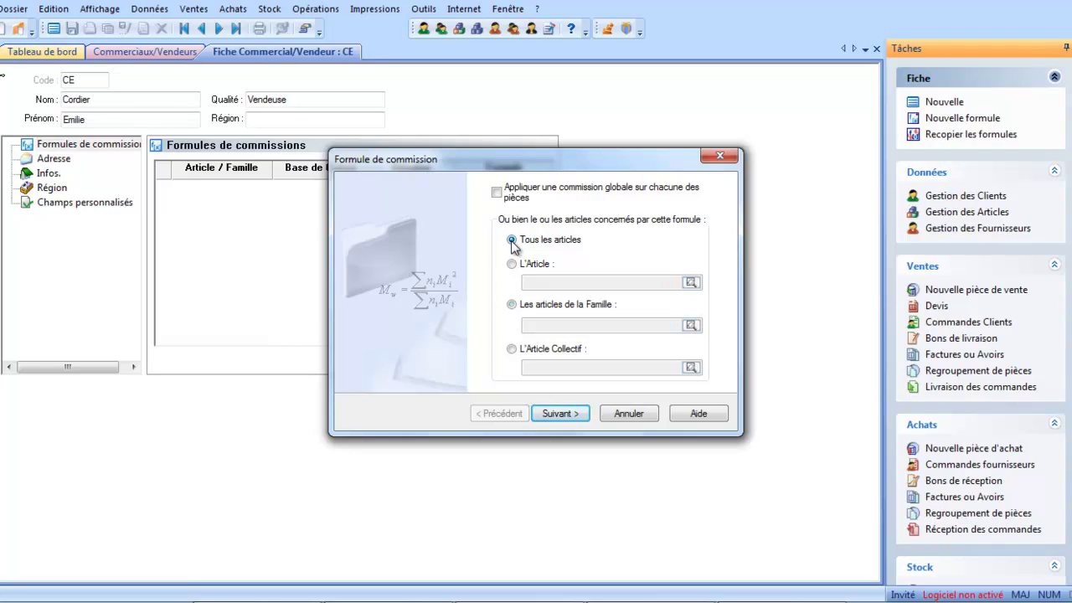
click(554, 413)
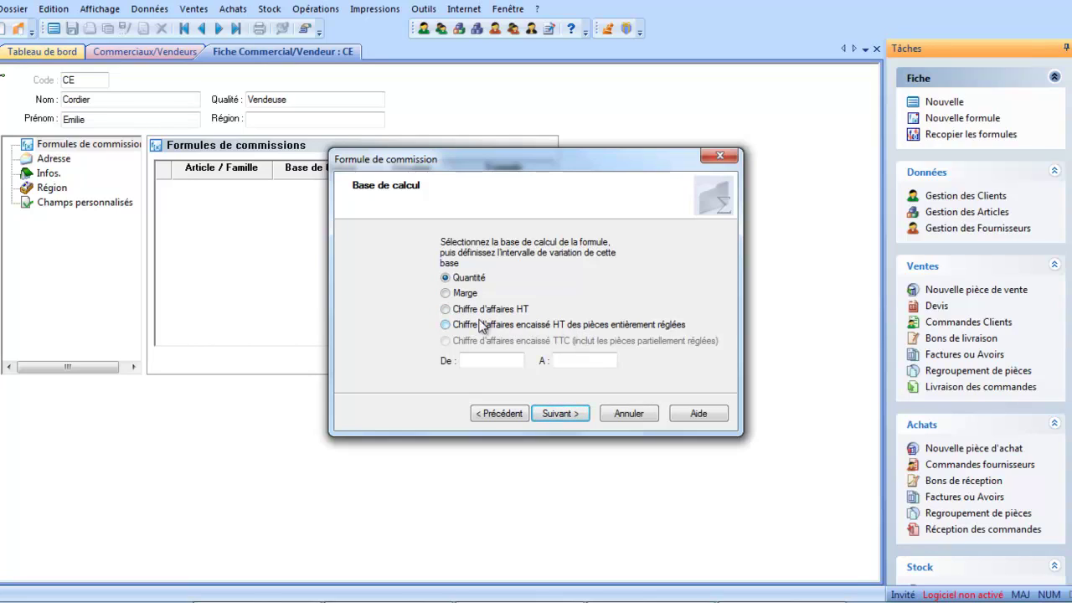
- Base the formula on Chiffre d'affaires encaissé HT des pièces entièrement réglées, ranging from 0 to 999999999
click(445, 325)
click(492, 360)
text(0)
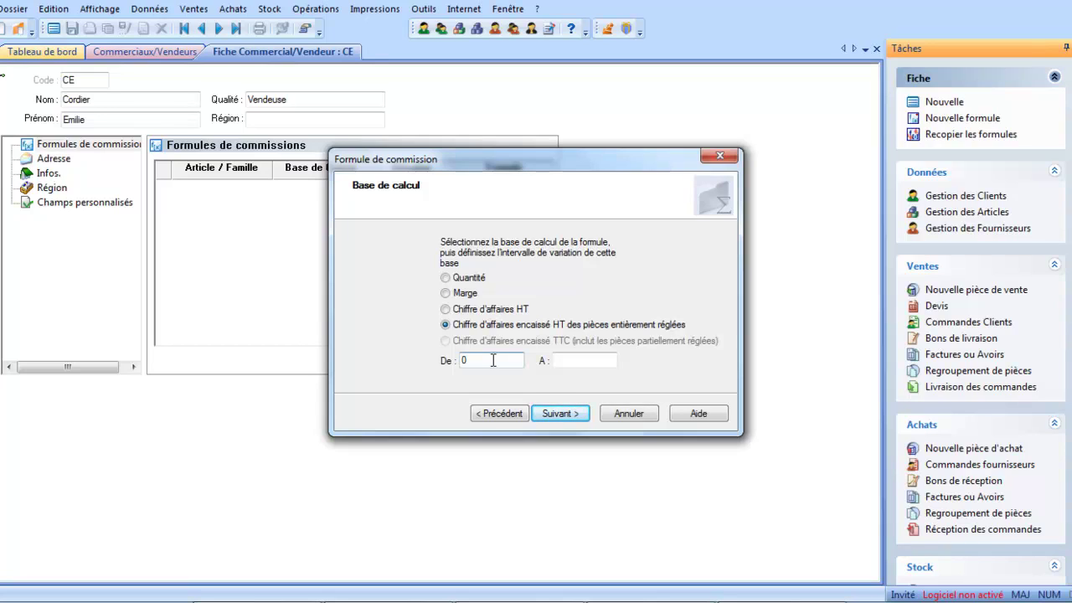
click(601, 359)
text(999999999)
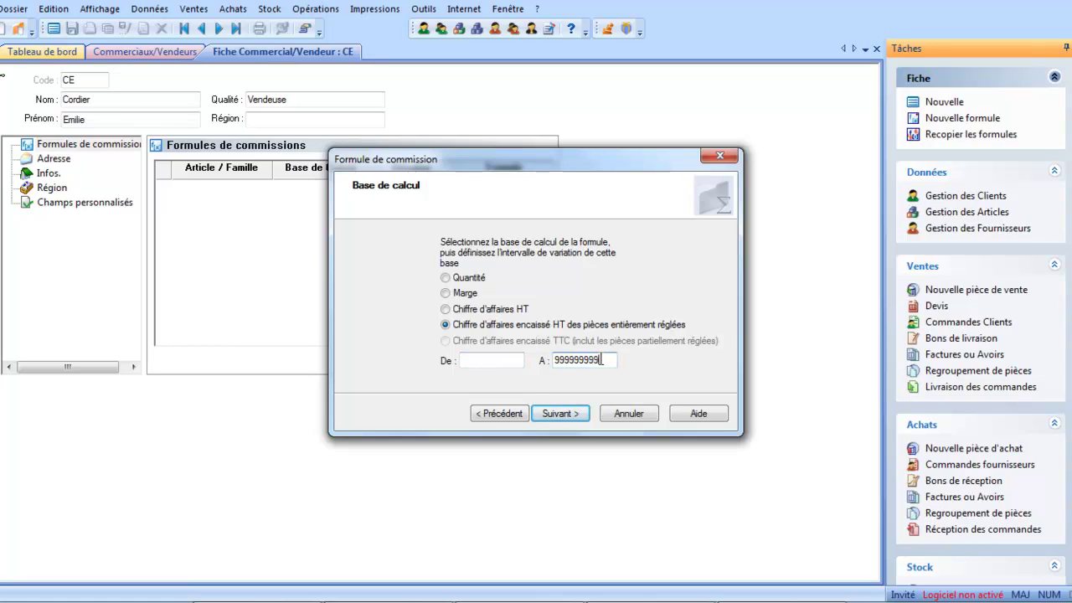
key(Tab)
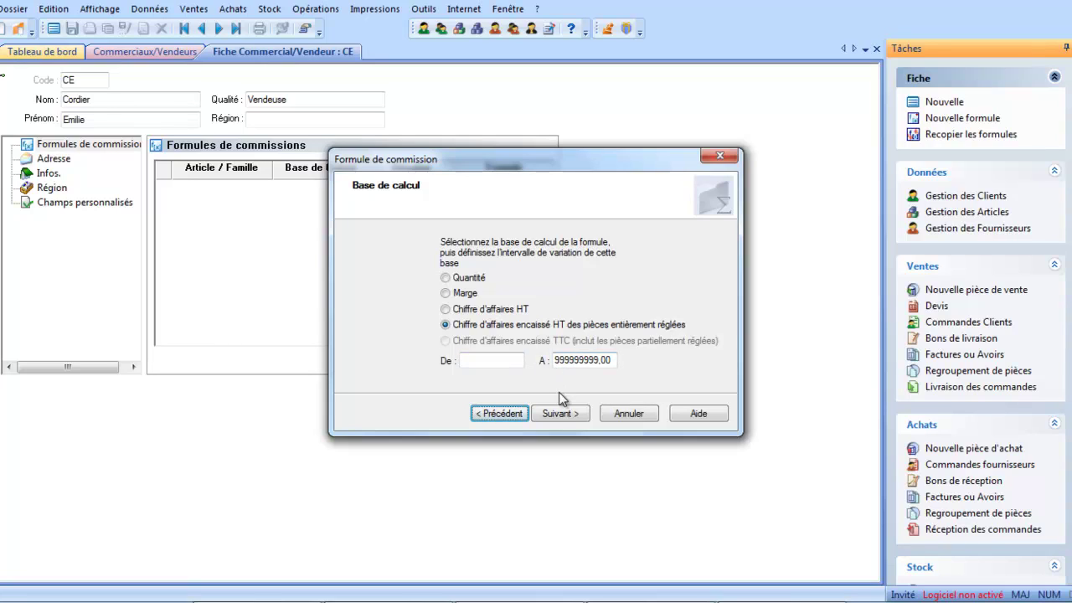
click(558, 416)
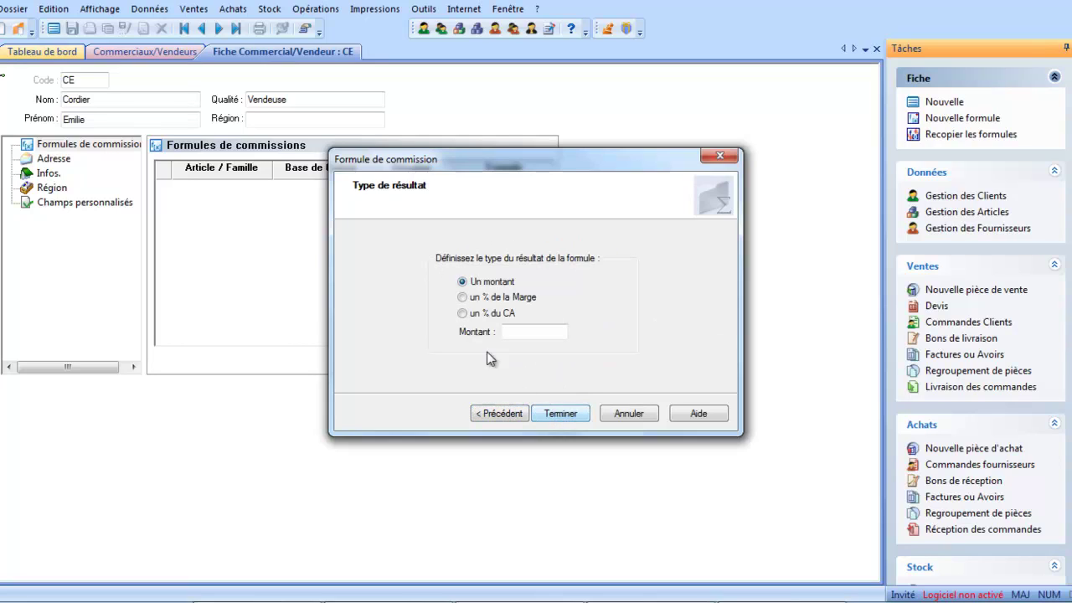
- Set the formula's result to 10 % of the turnover (un % du CA) and finish the formula
click(463, 317)
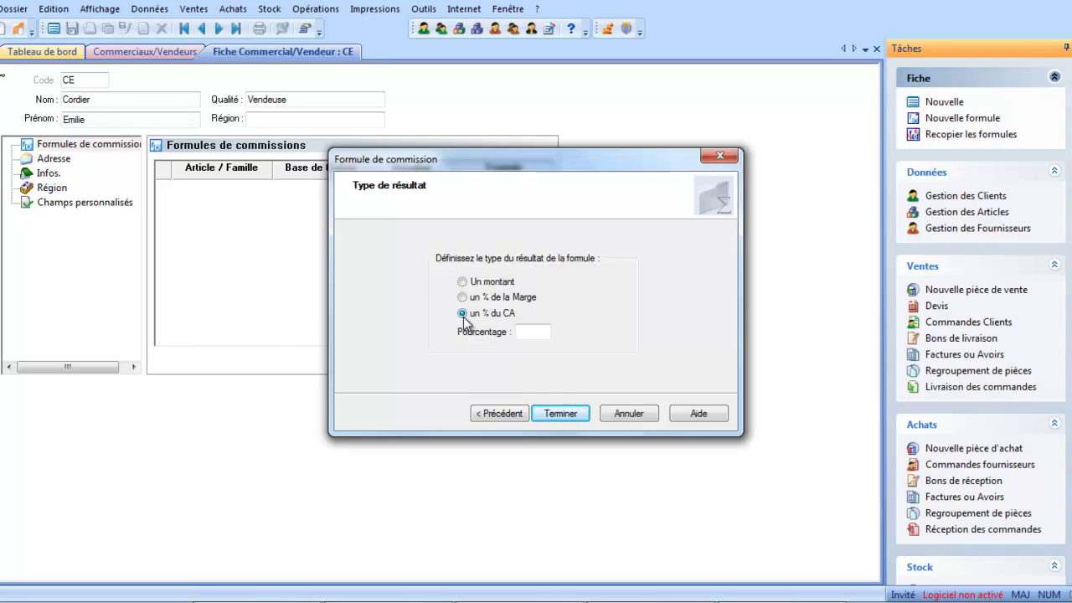
click(543, 332)
text(10)
click(558, 418)
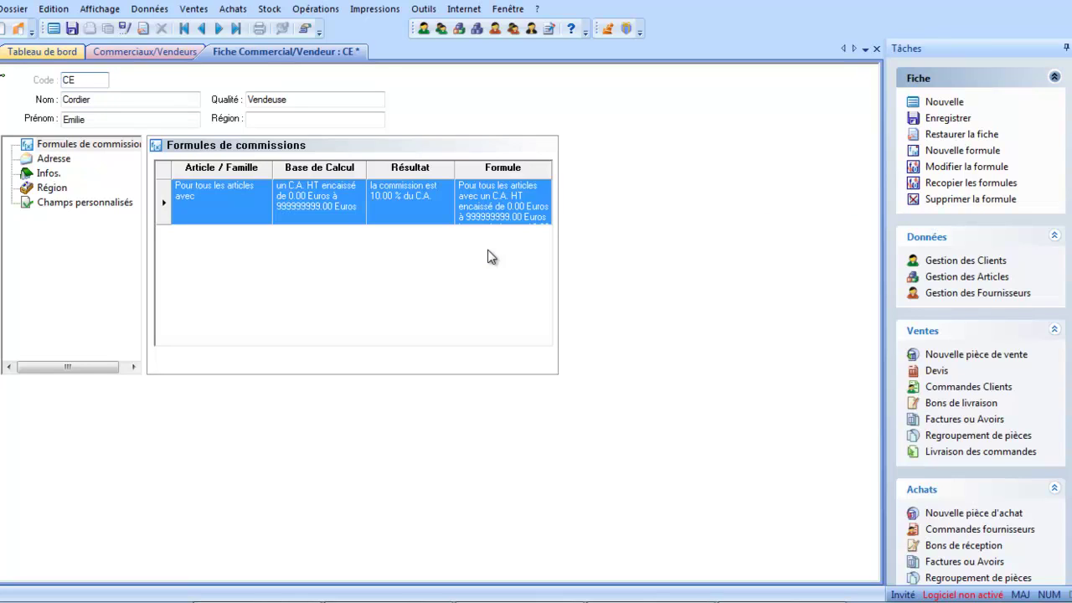
- Copy the commission formulas from salesperson DA without overwriting the existing ones, then save and close the record
click(940, 184)
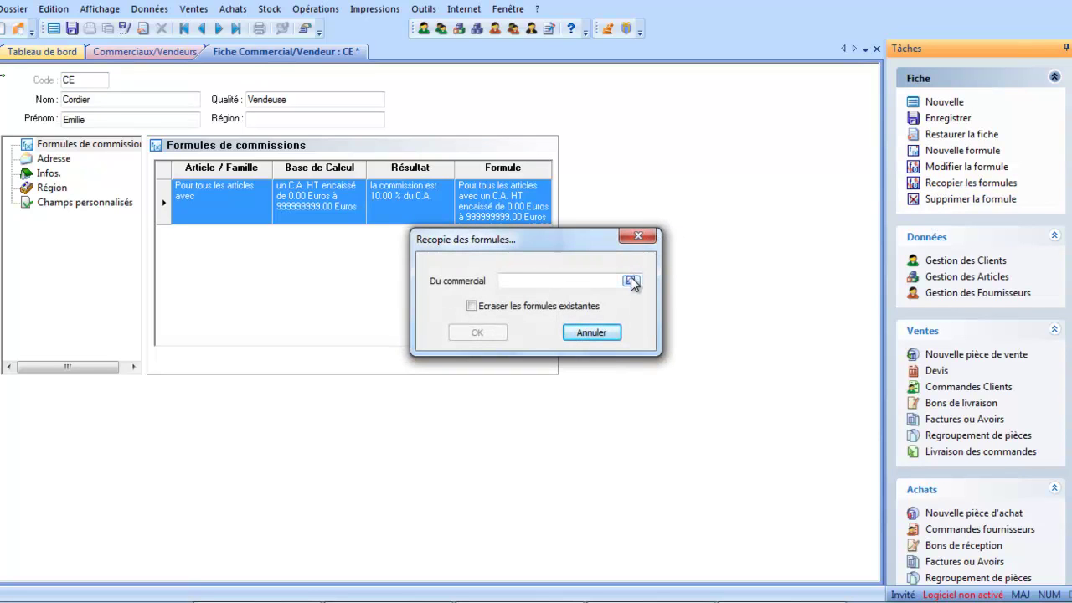
click(631, 282)
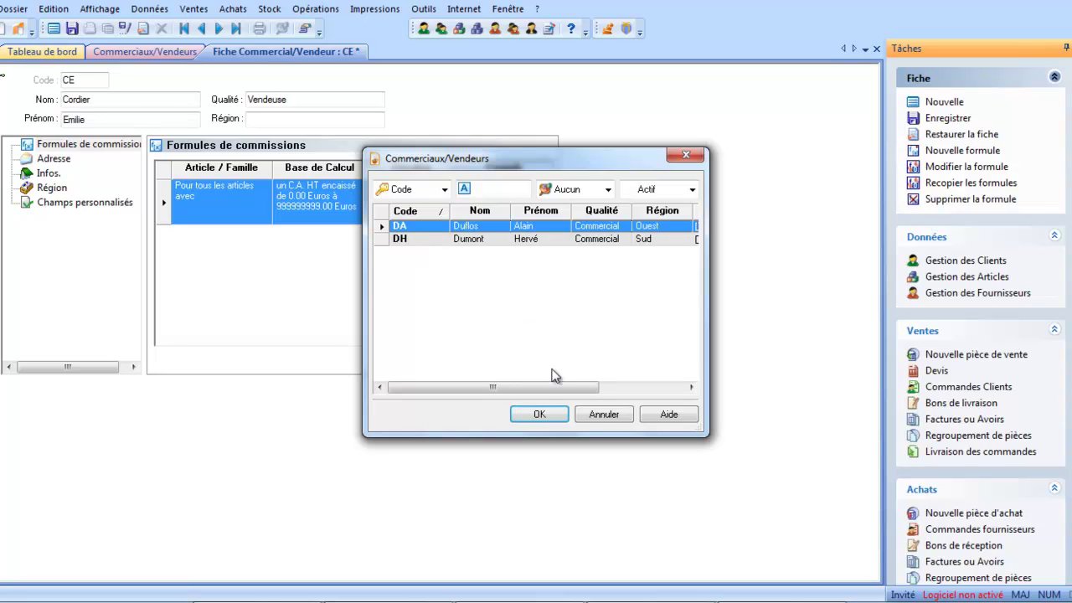
click(544, 419)
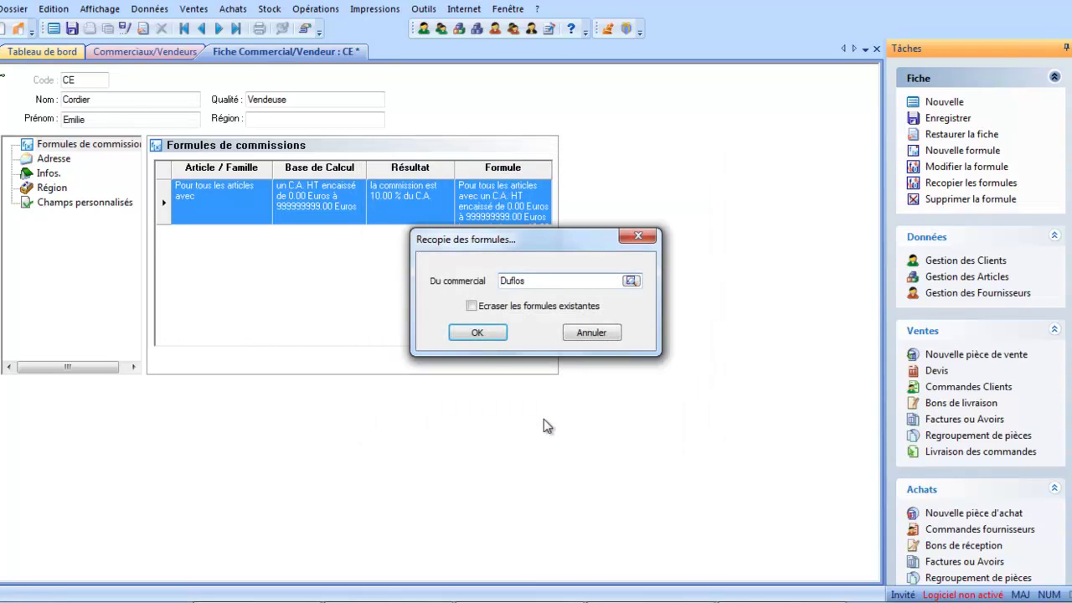
click(476, 334)
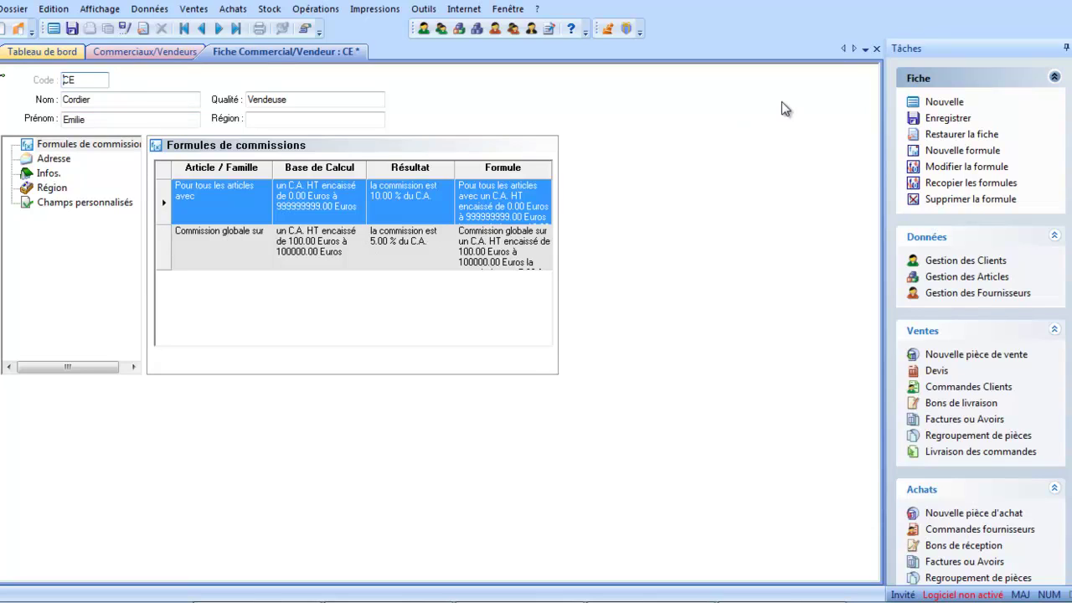
click(877, 49)
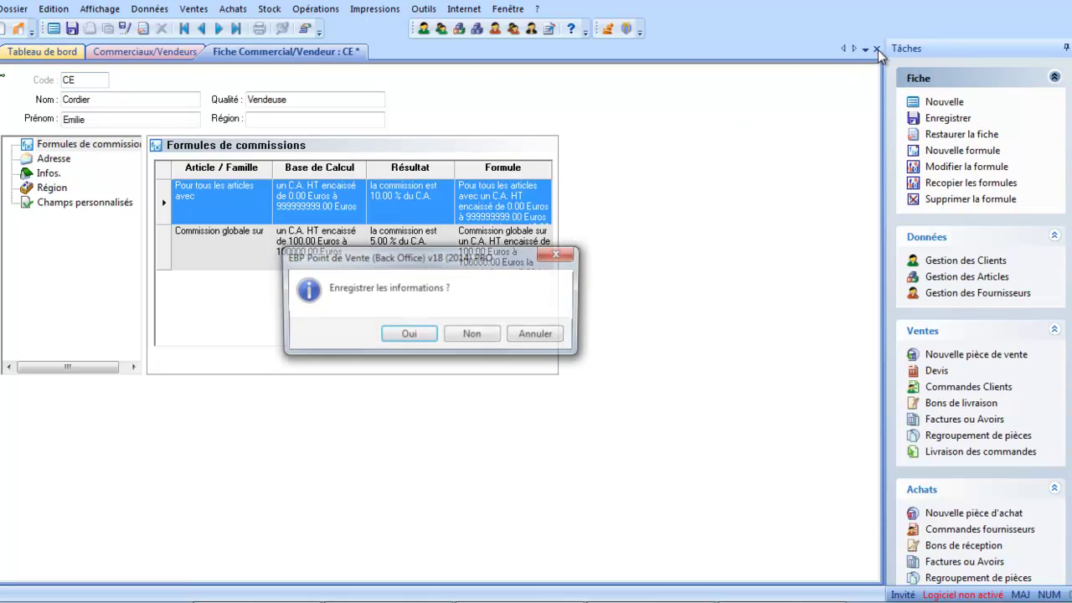
click(406, 335)
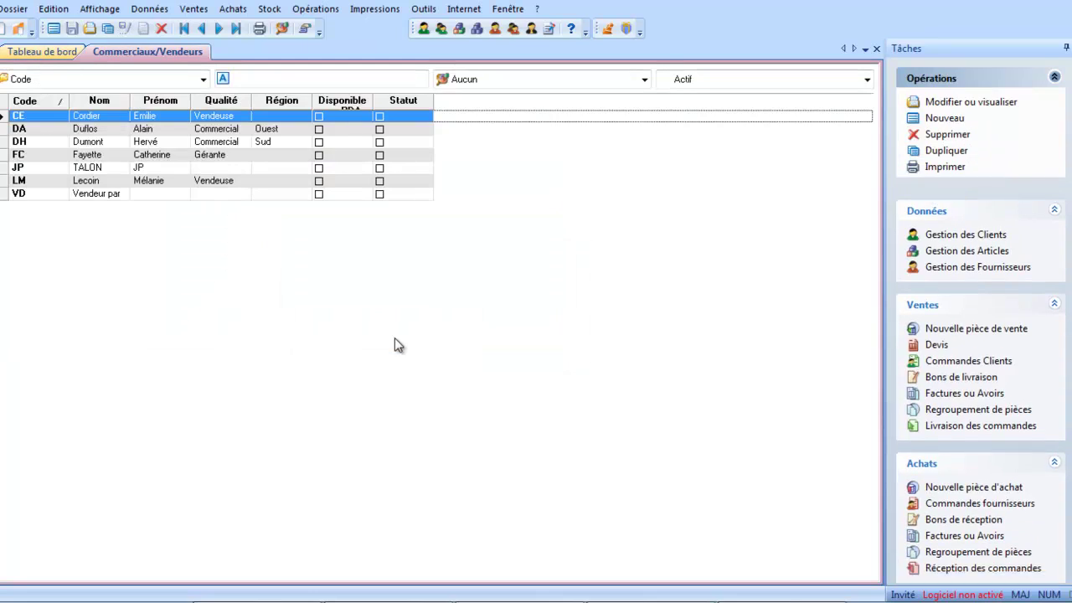
- Open the first client's record from the client list and show its Vente settings, including the assigned Commercial
click(152, 12)
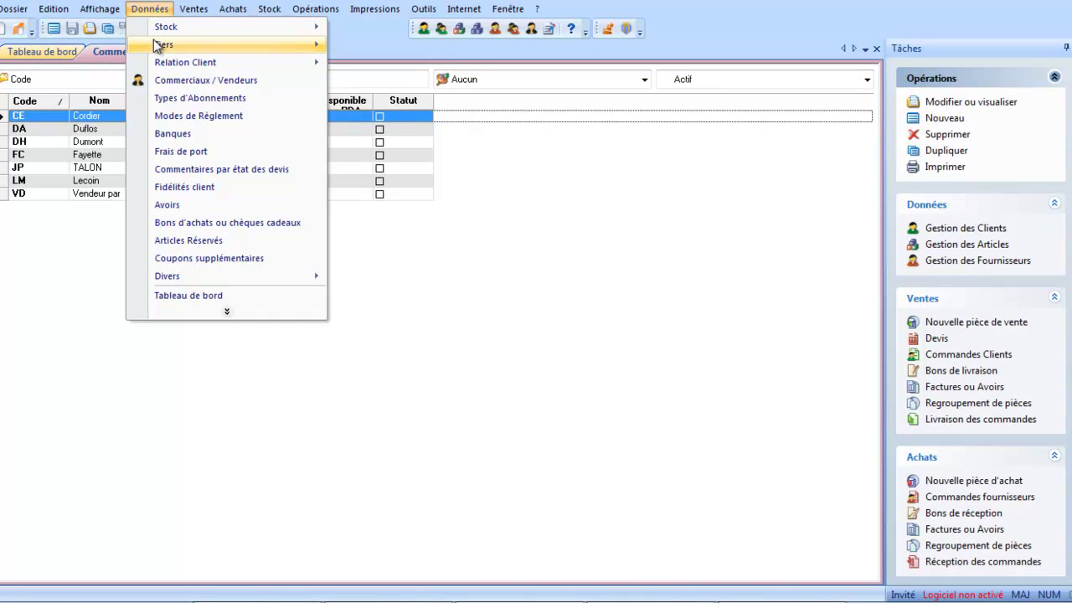
mouse_move(157, 46)
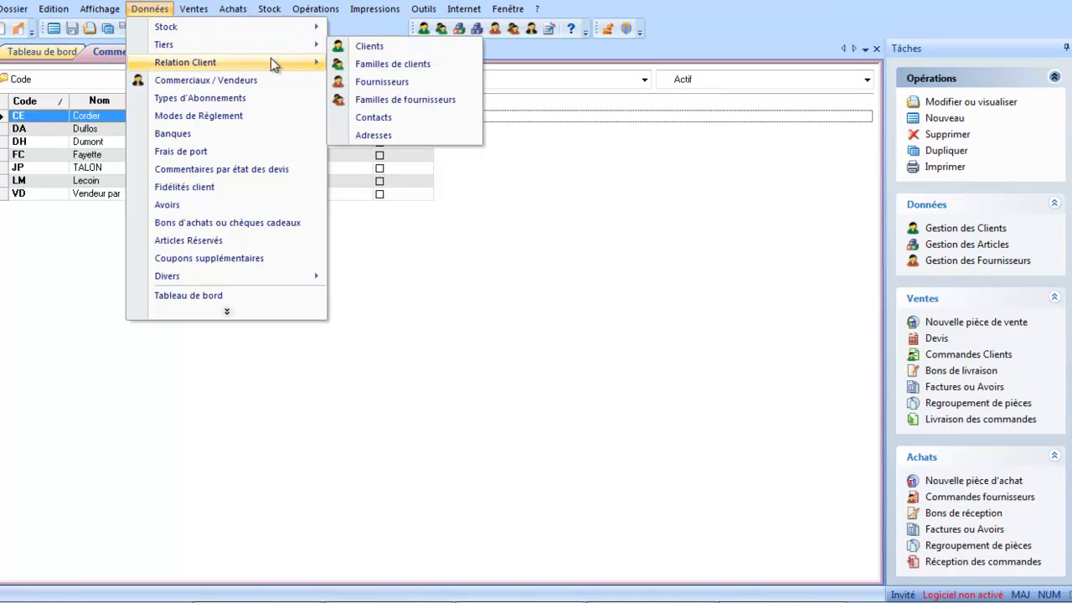
click(362, 49)
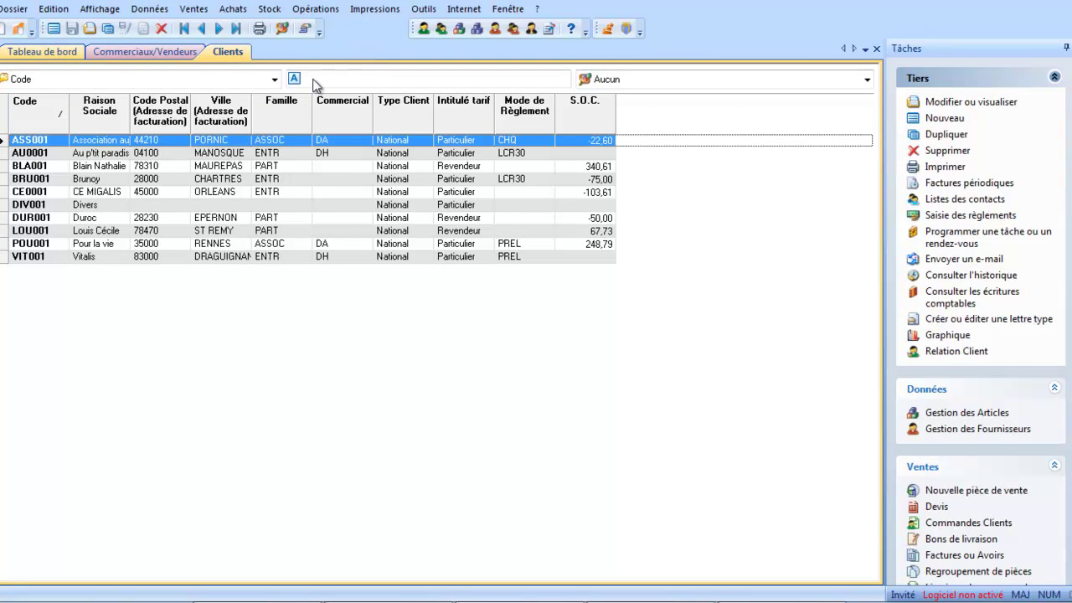
double_click(163, 147)
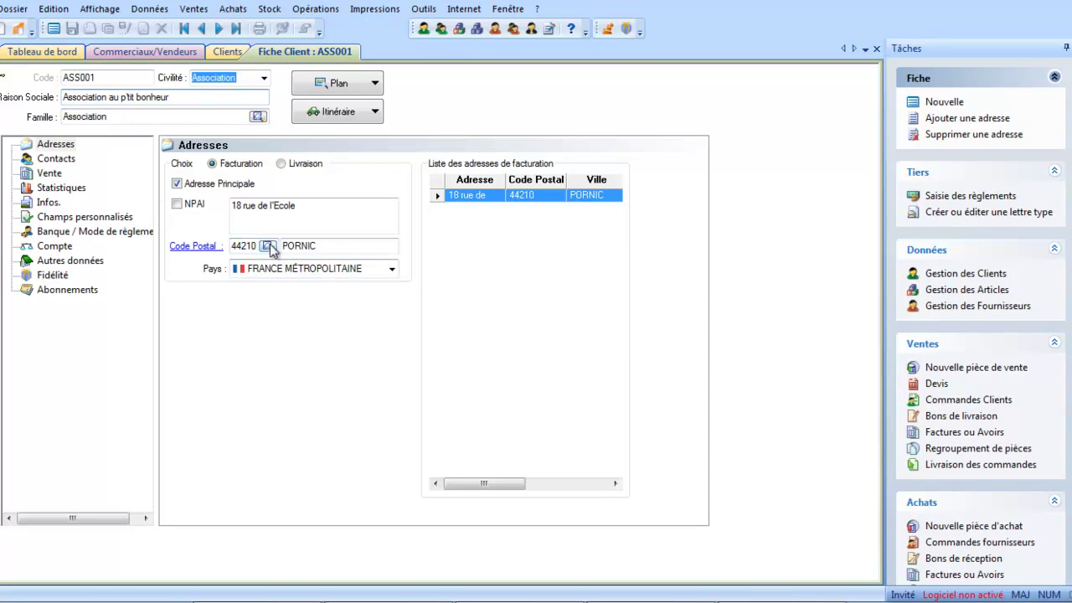
click(49, 174)
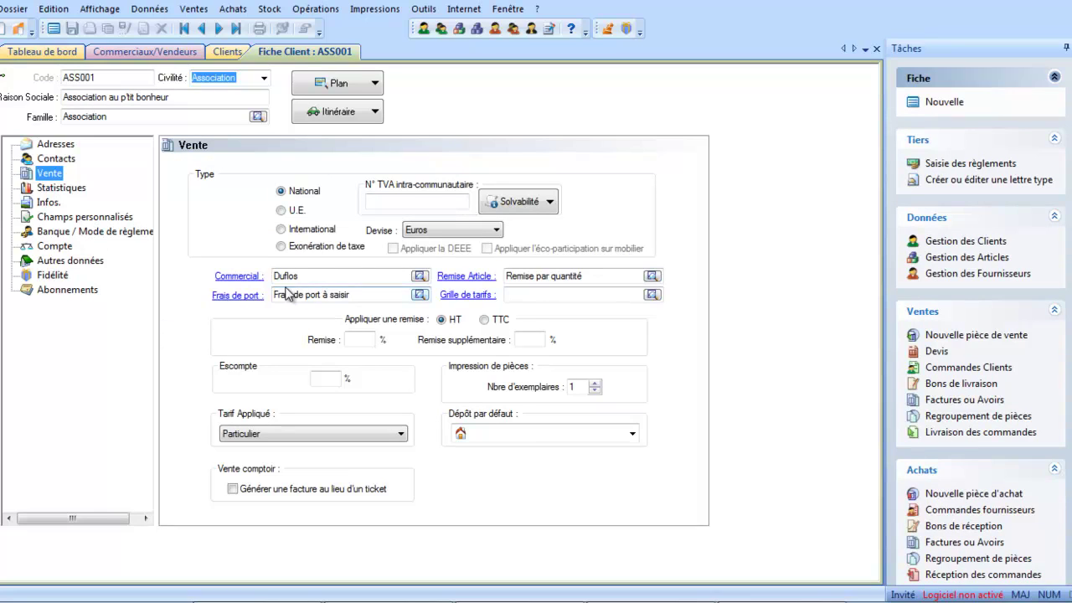
- Look up the full list of salespeople from the client's Commercial field, then close the list and the client record without saving
click(420, 277)
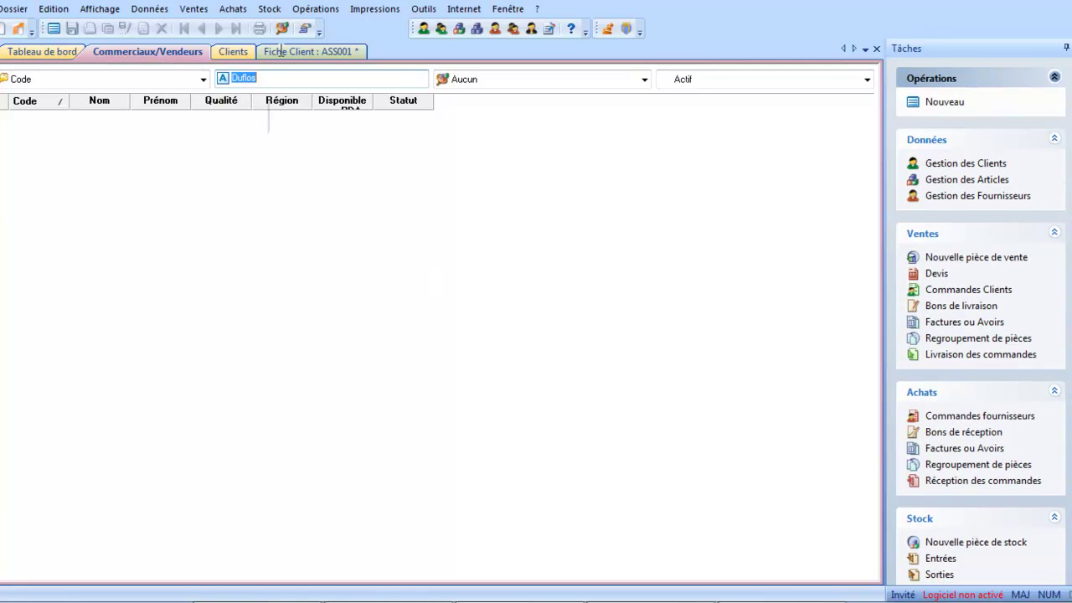
key(BackSpace)
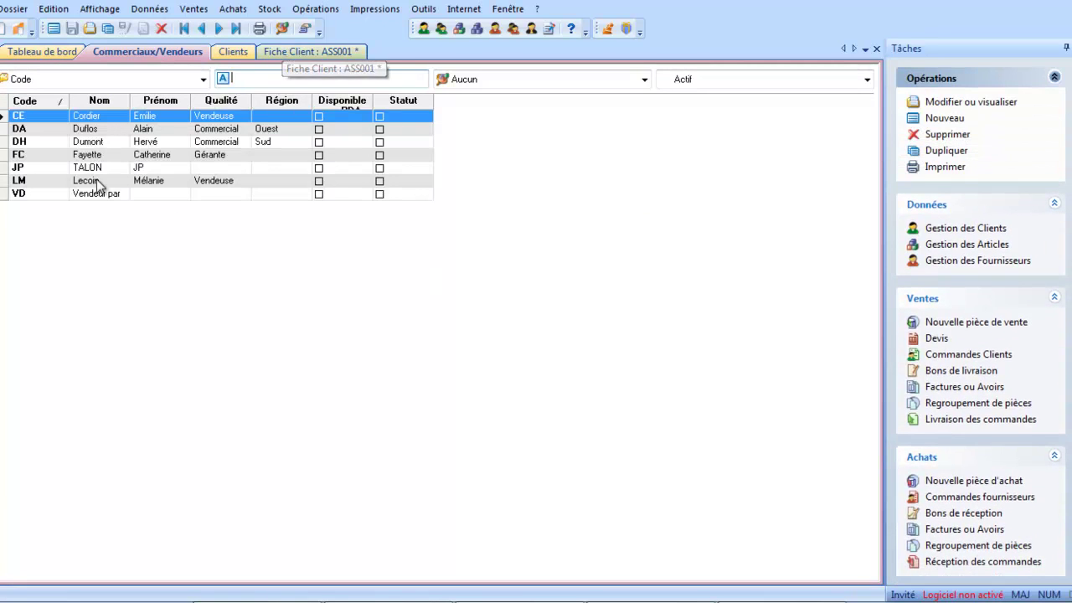
click(878, 49)
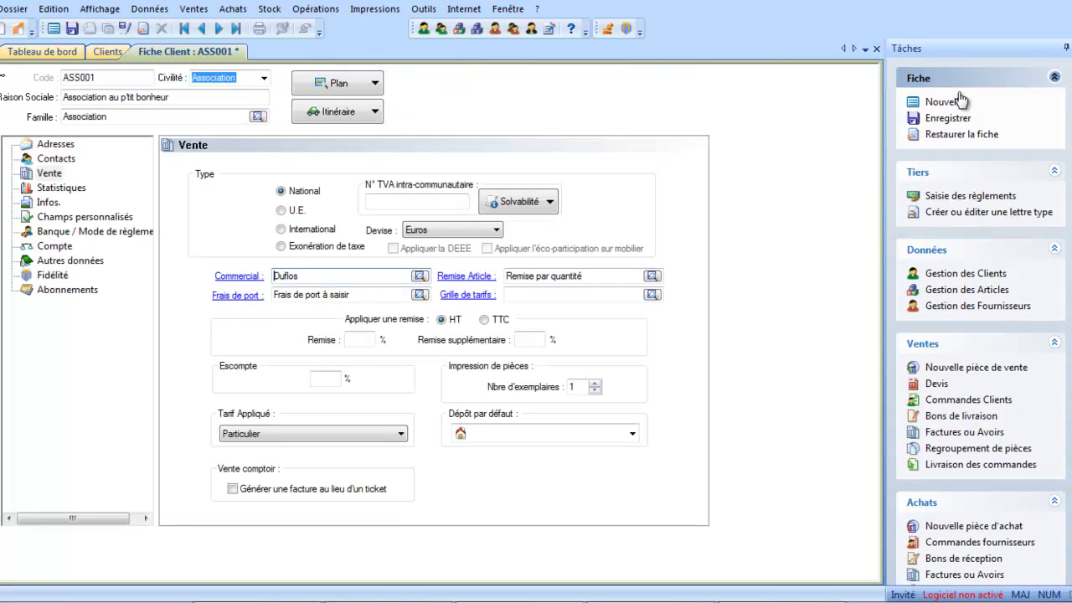
click(877, 49)
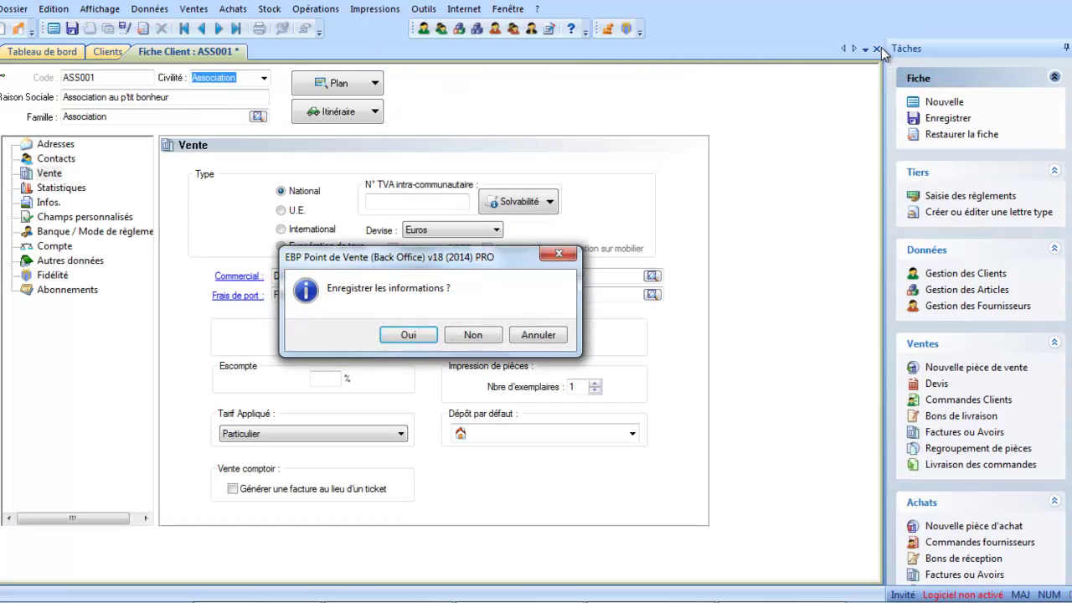
click(454, 336)
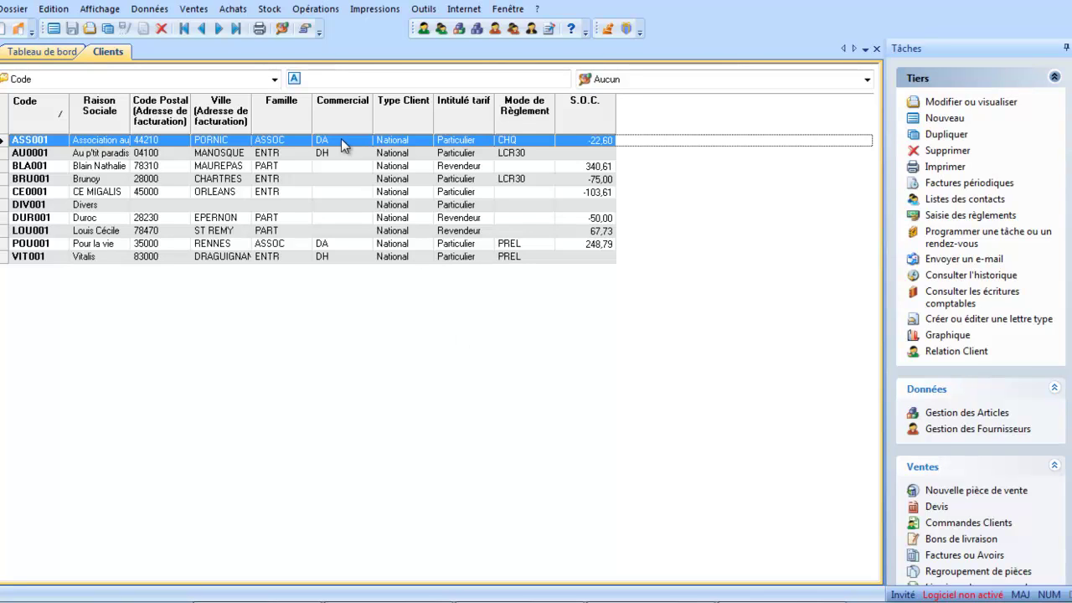
- Open the Commerciaux/Vendeurs list again from the client list
click(150, 10)
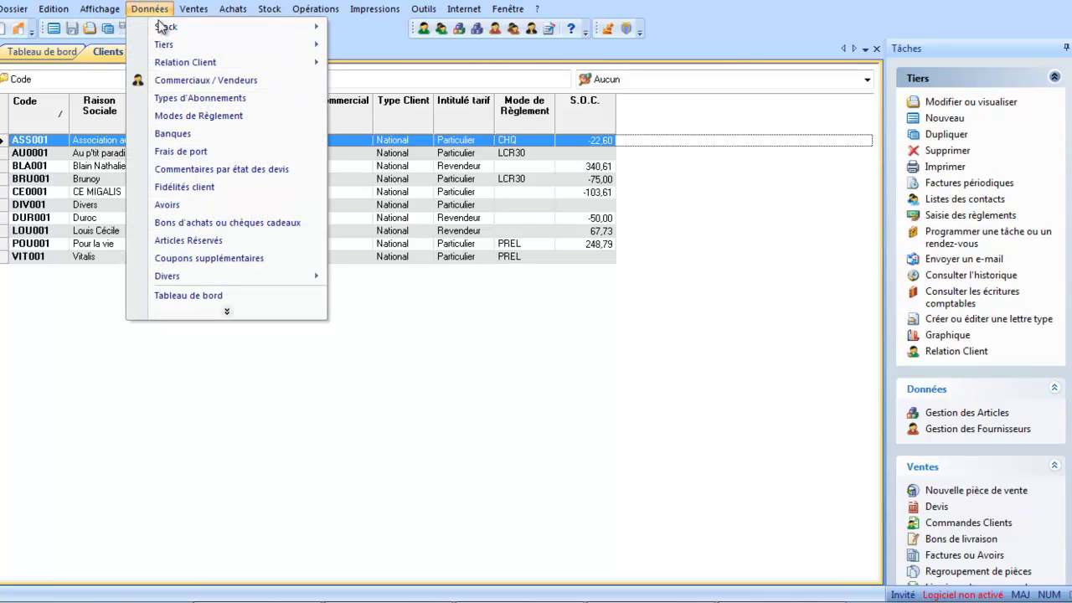
mouse_move(178, 44)
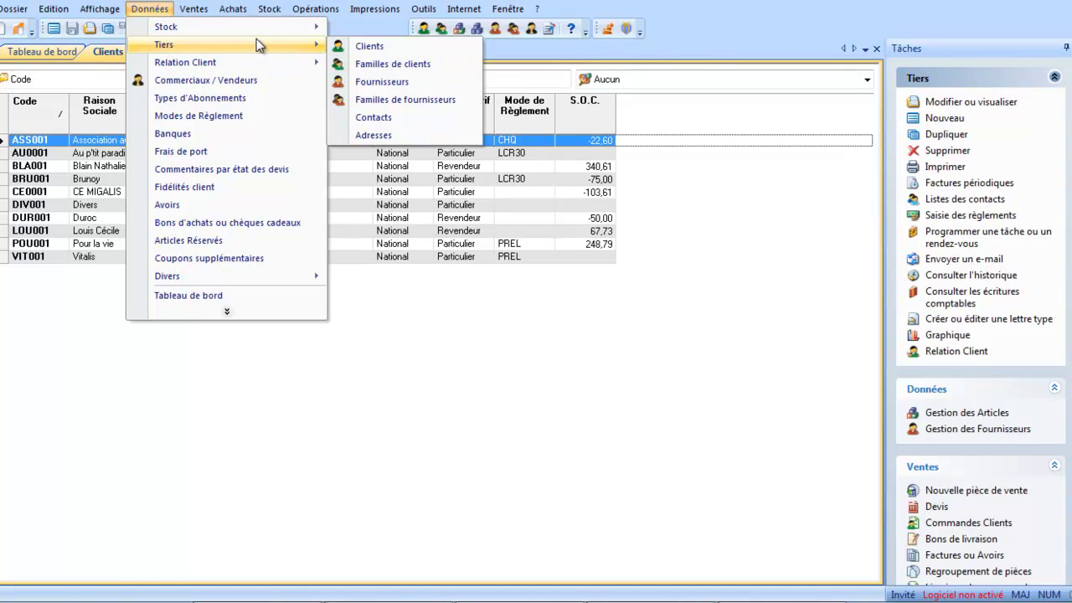
click(223, 82)
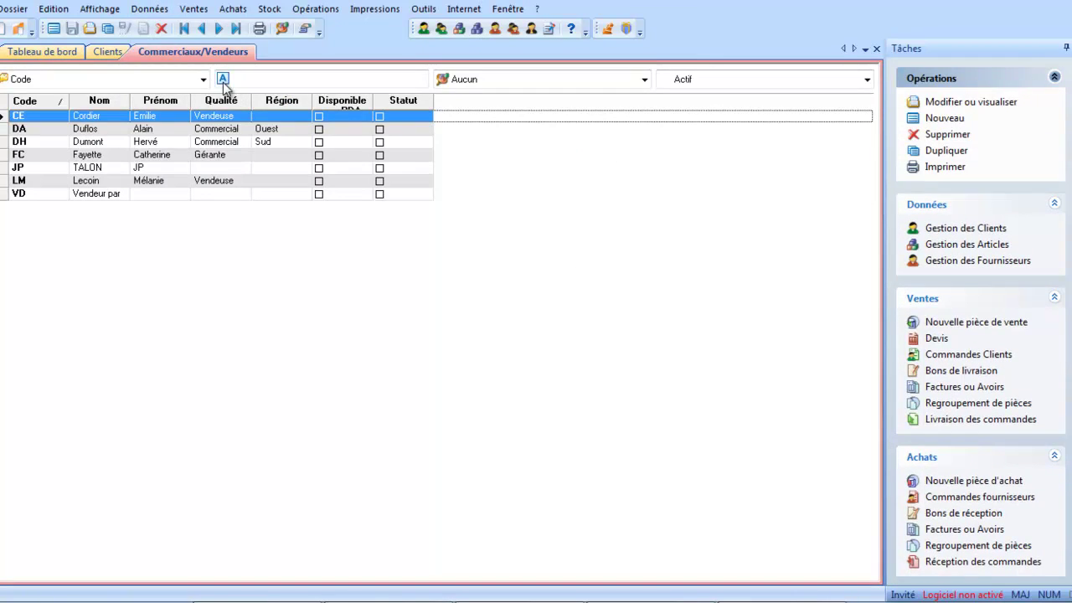